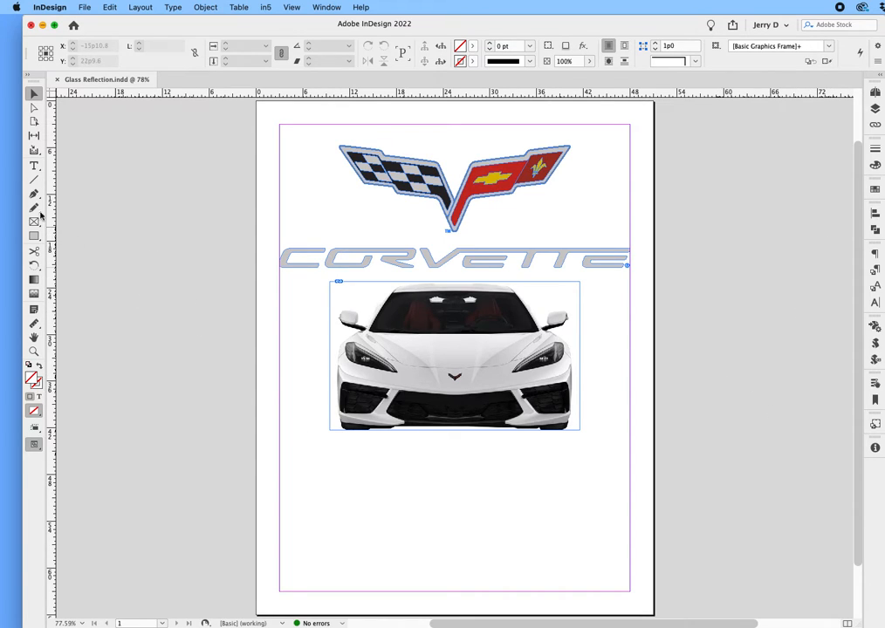
- Draw a 4 pt horizontal line about 45p0 long from margin to margin below the car, and move it up against the car frame's bottom edge
click(34, 180)
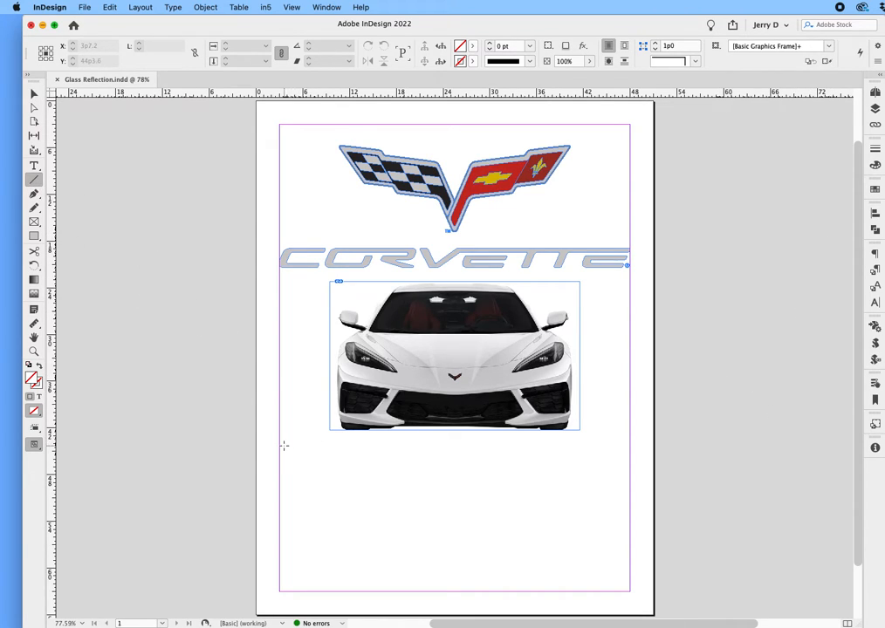
drag(279, 447, 630, 445)
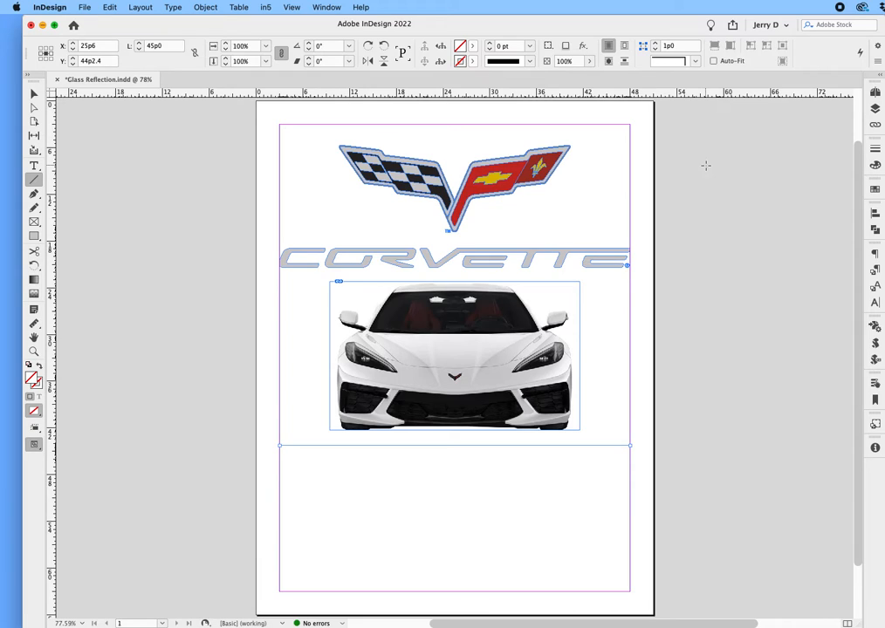
key(super+F10)
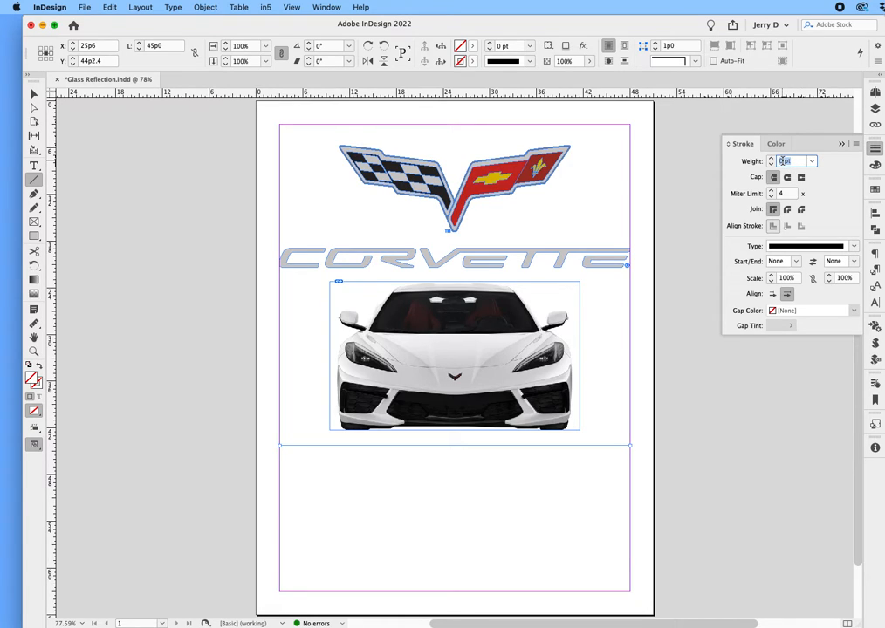
text(4)
key(Return)
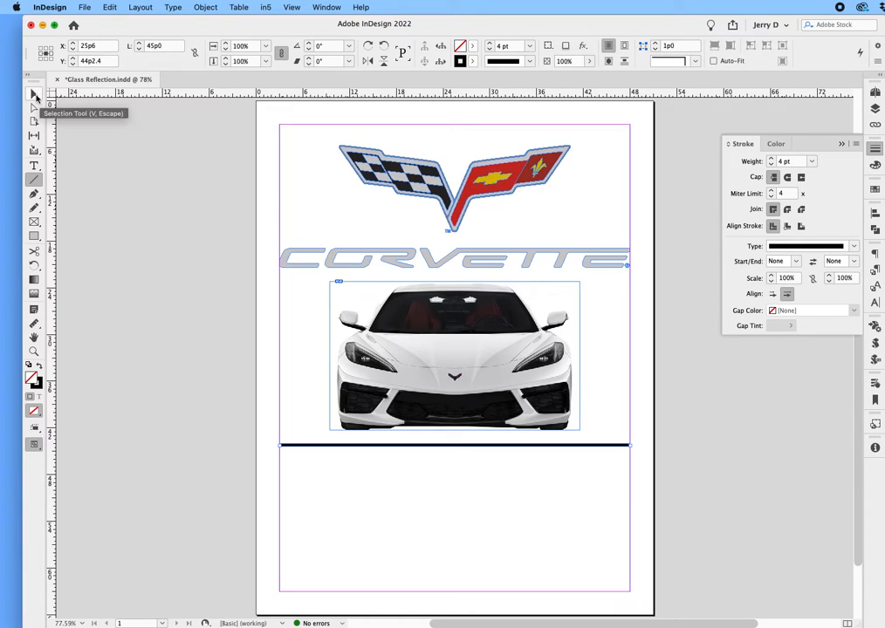
click(34, 95)
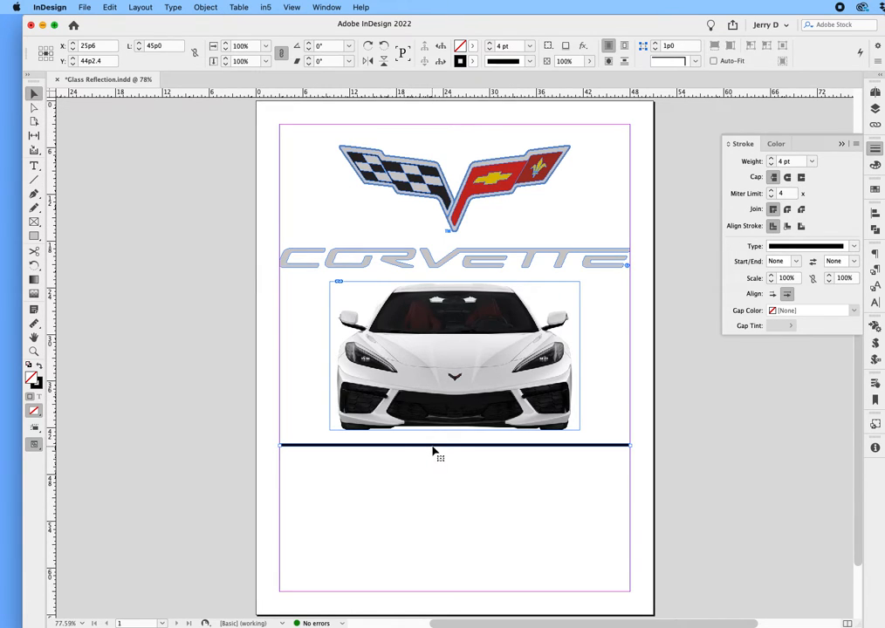
drag(433, 450, 431, 439)
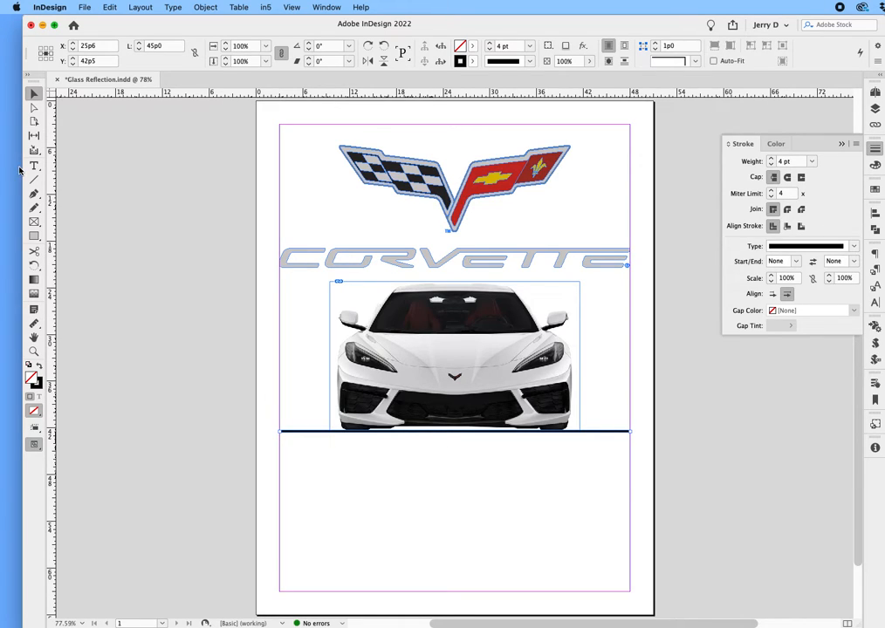
- Apply a Directional Feather effect to the line with left and right feather widths of 15p0, and deselect it
click(584, 48)
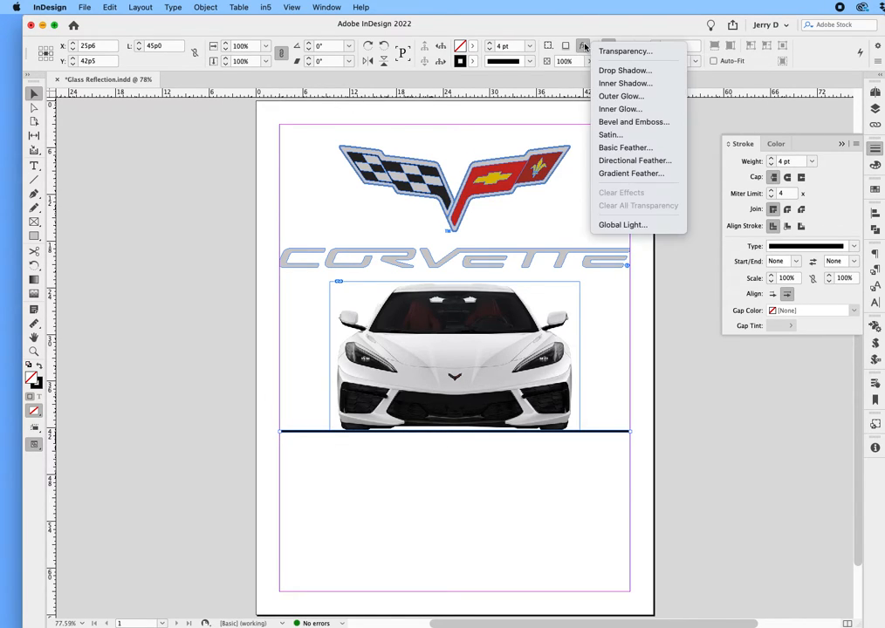
click(665, 166)
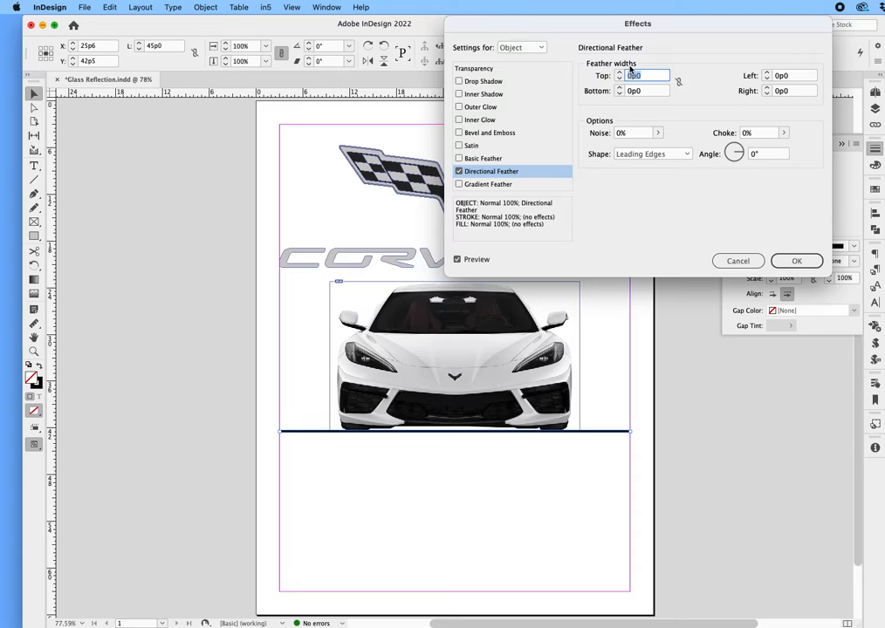
click(792, 76)
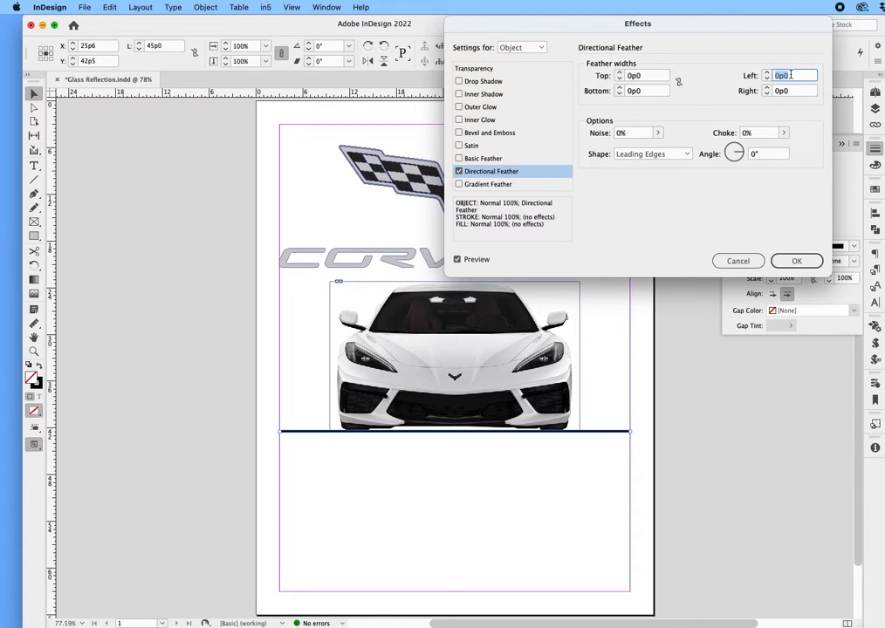
text(15)
key(Tab)
text(15)
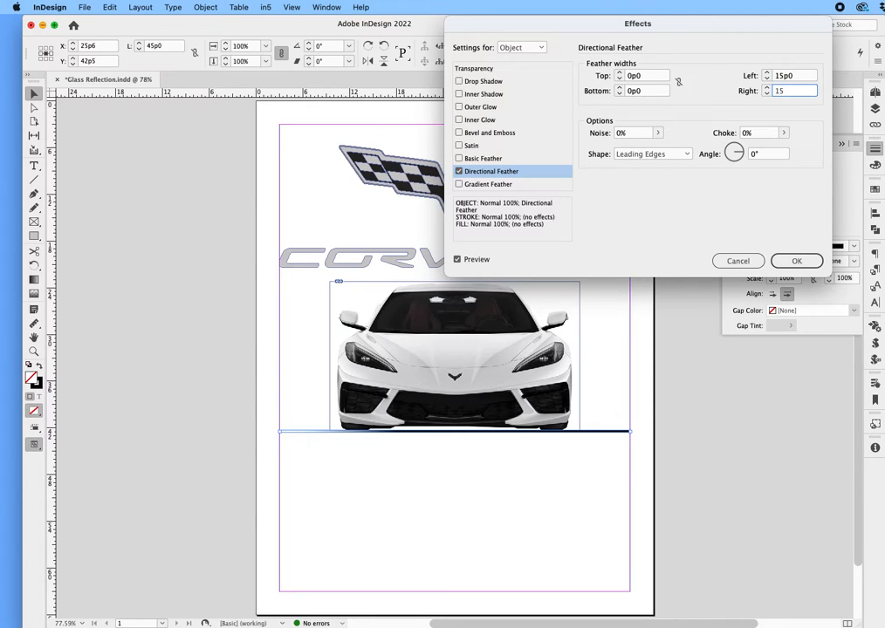
click(796, 262)
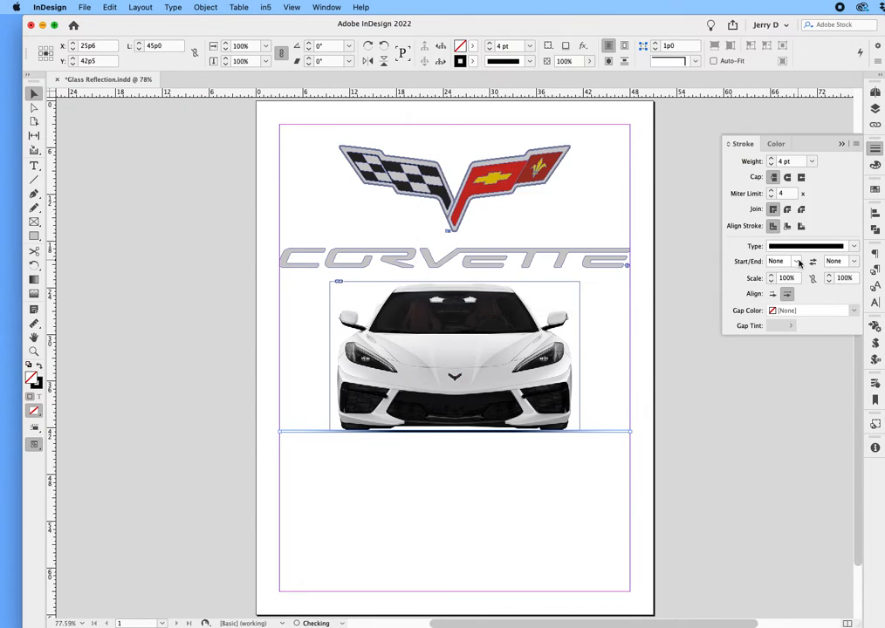
click(697, 427)
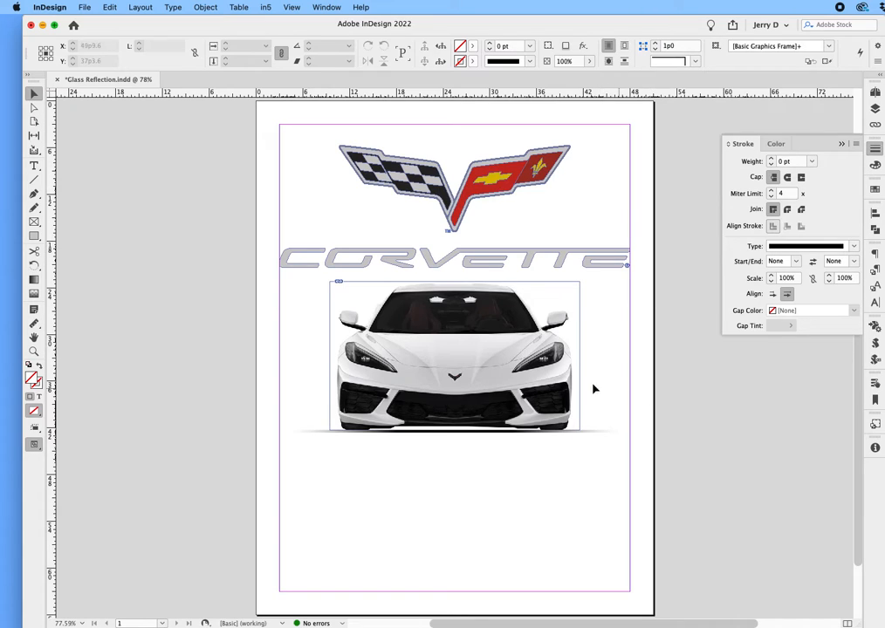
- Duplicate the car image straight down so the copy sits directly below the original, and flip the copy vertically
click(472, 372)
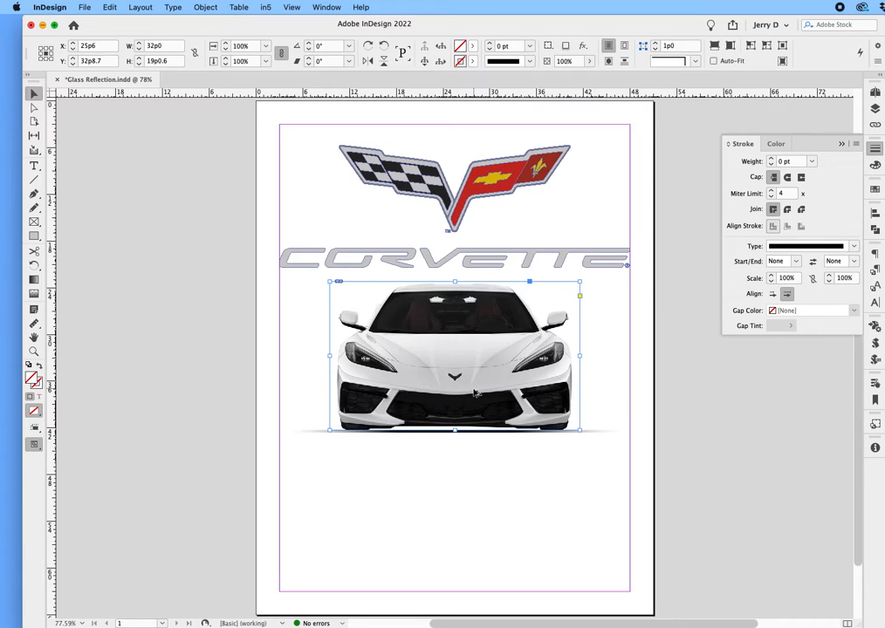
drag(474, 393, 471, 542)
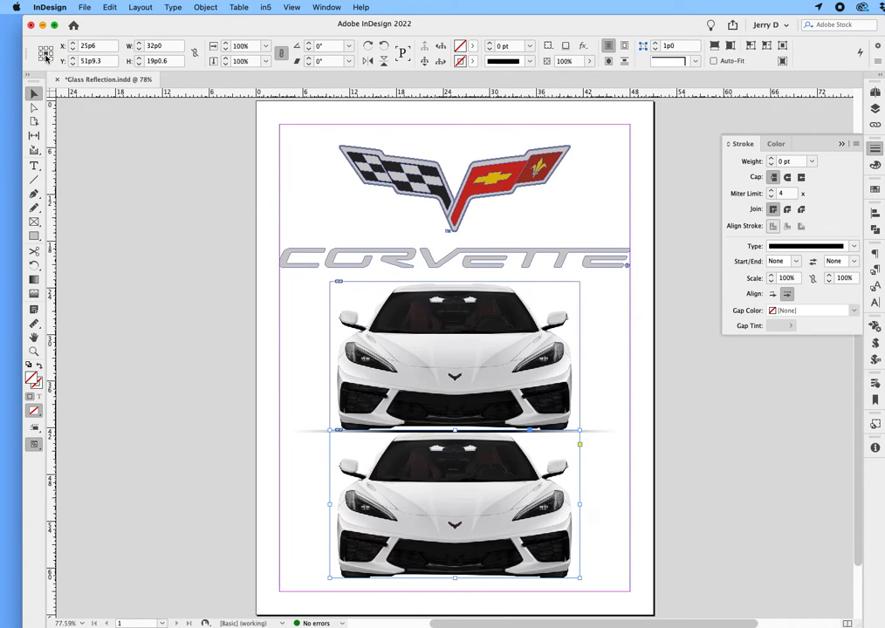
click(384, 63)
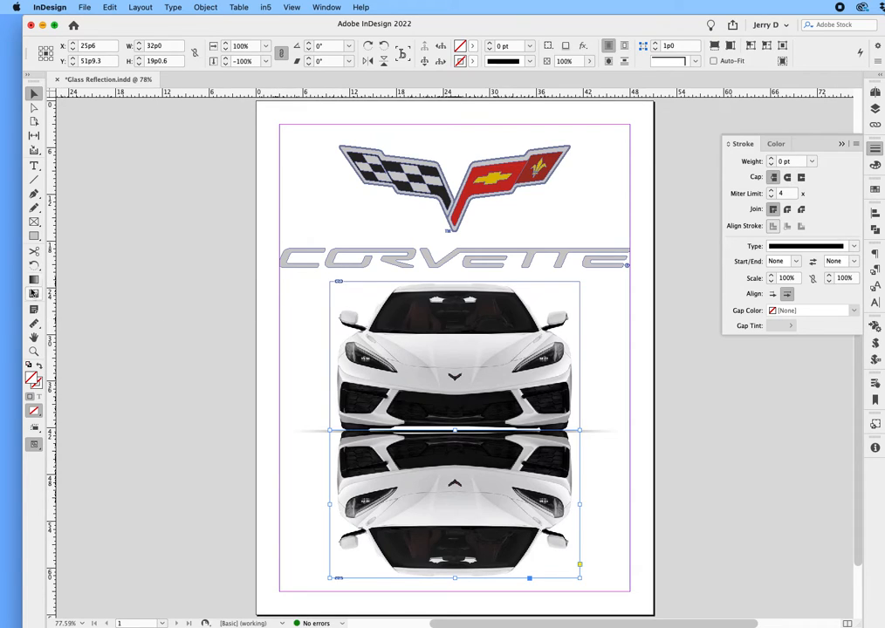
- Fade the flipped car downward to transparent with the Gradient Feather tool, and set the opacity of the image inside its frame to 20%
click(33, 295)
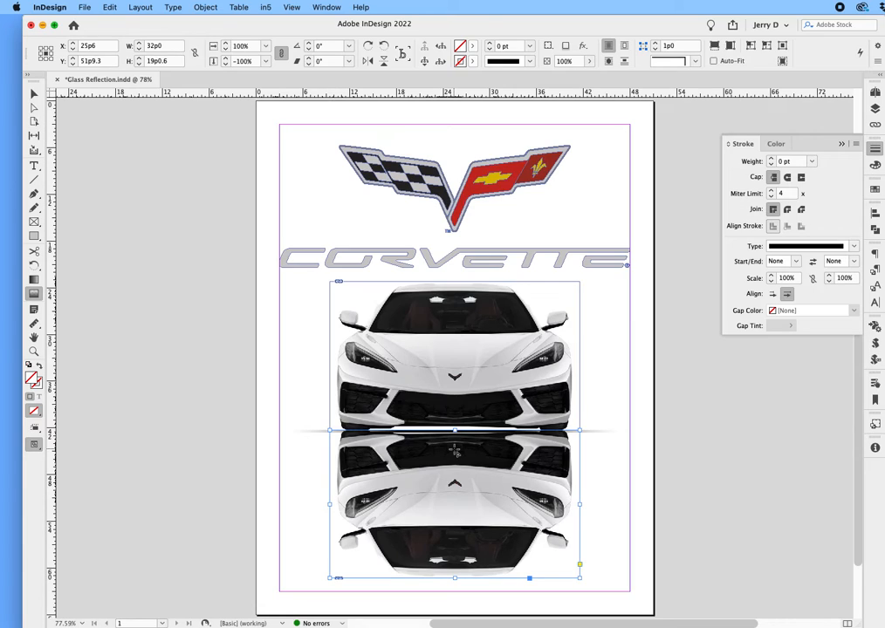
drag(455, 450, 455, 526)
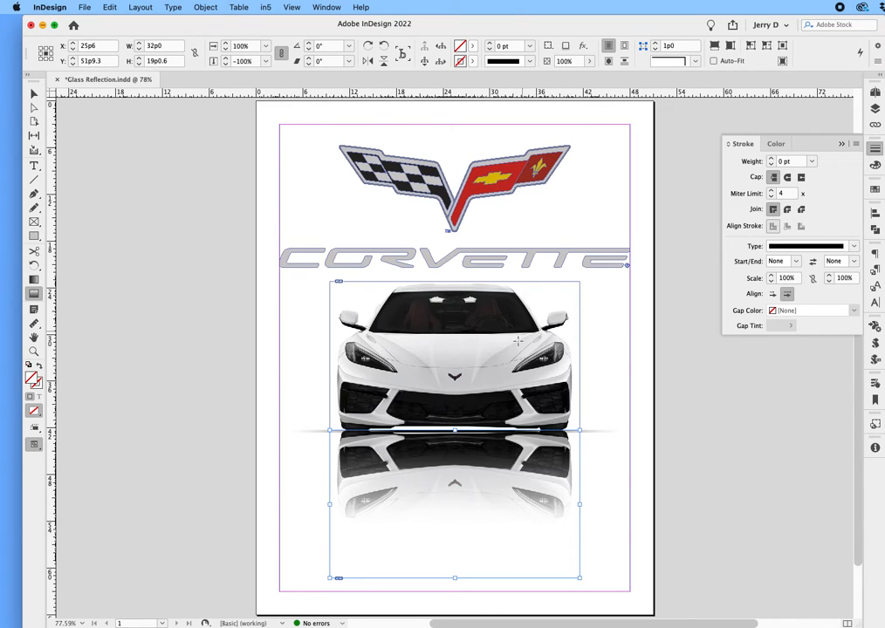
click(34, 106)
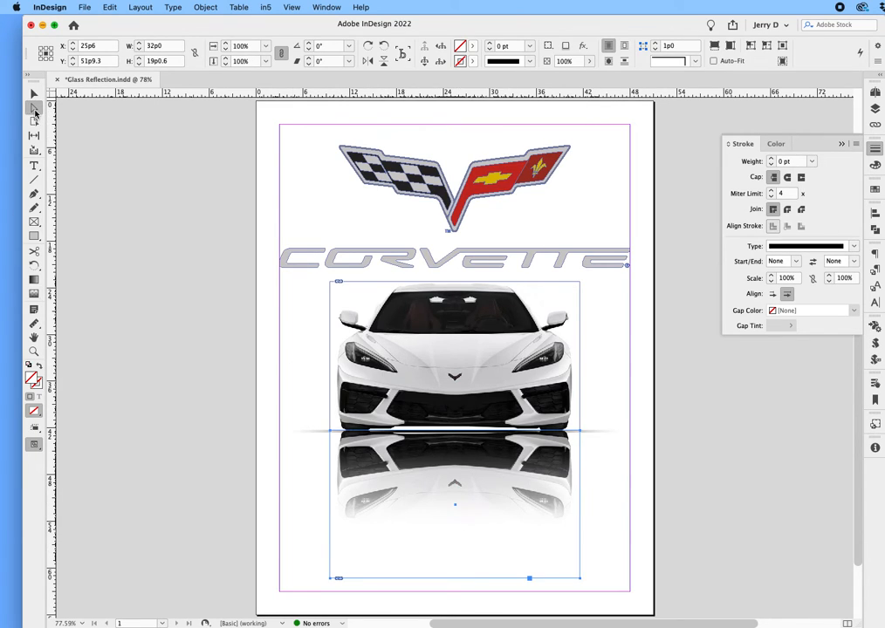
click(427, 456)
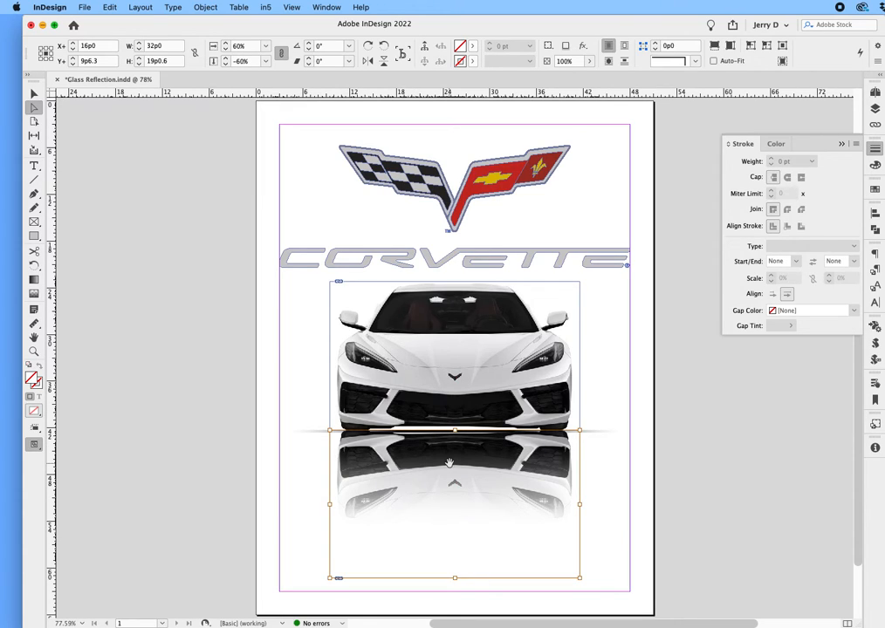
click(591, 62)
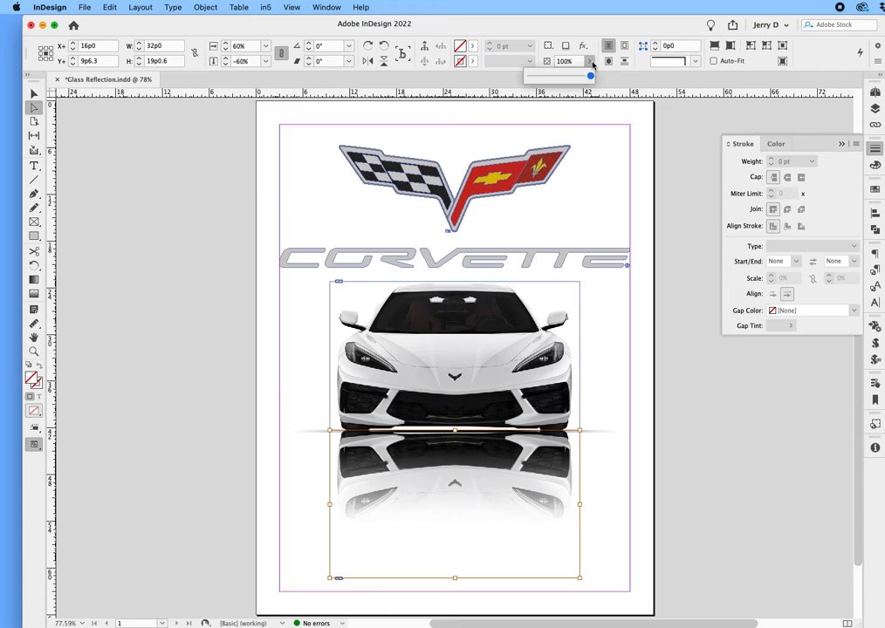
click(542, 76)
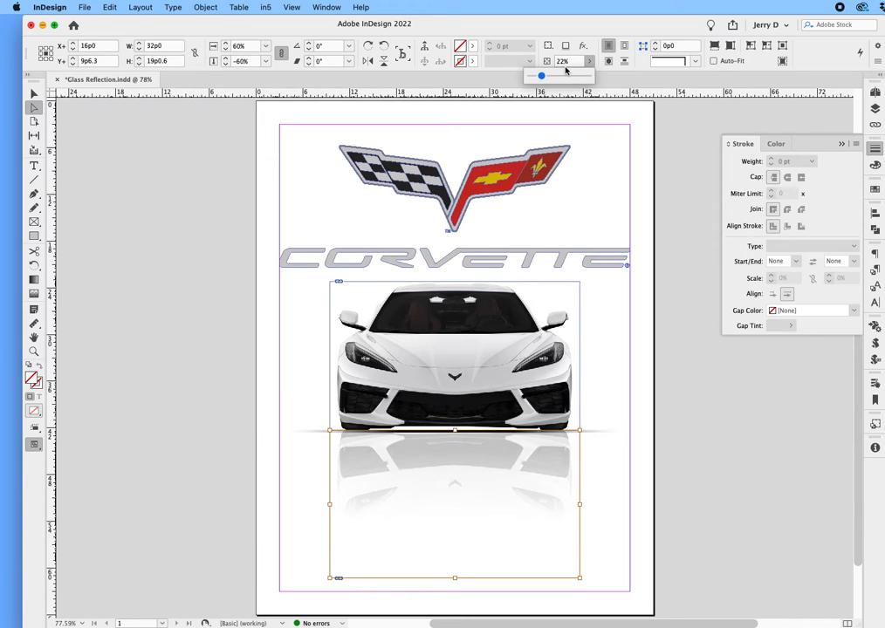
click(566, 61)
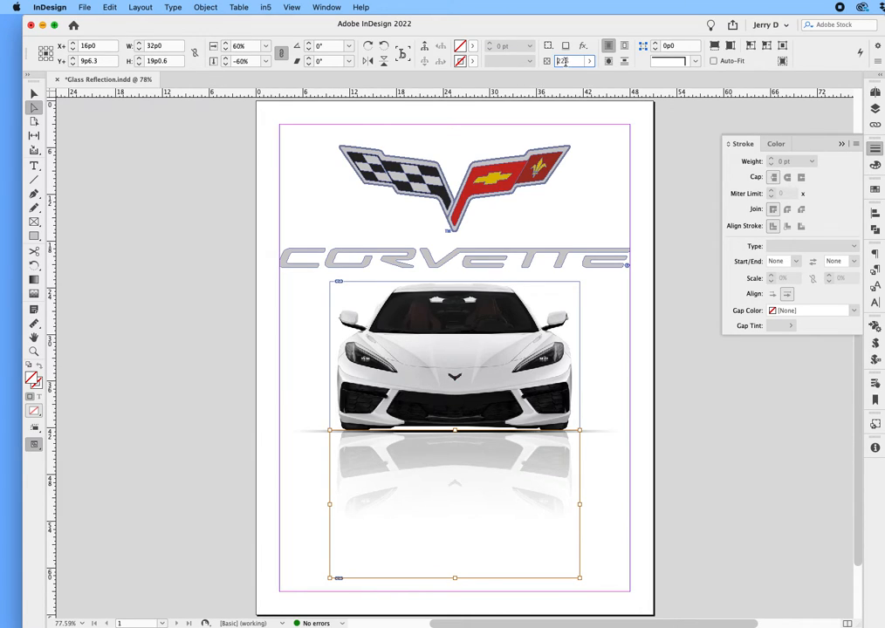
double_click(563, 61)
text(20)
click(618, 350)
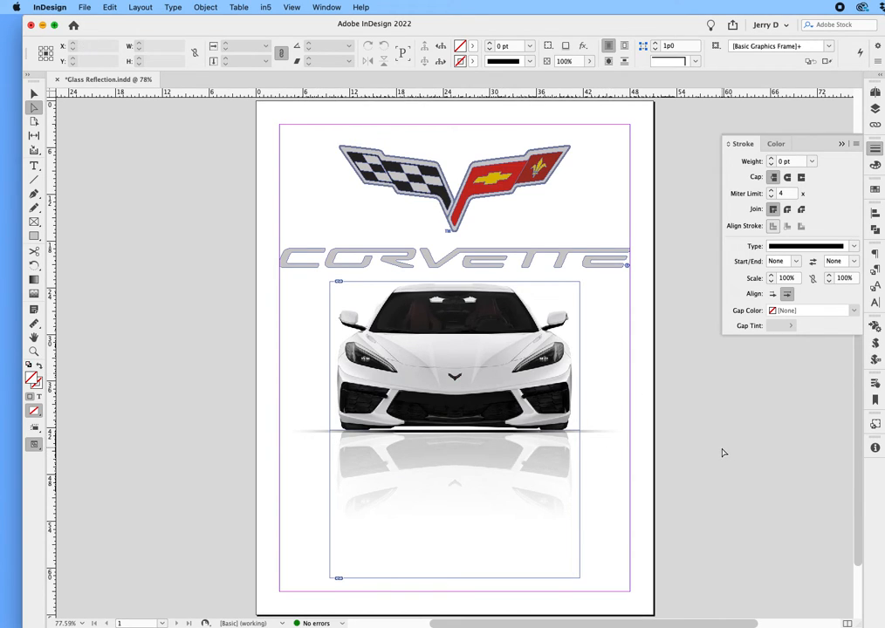
- Show the page in Preview screen mode and set the display performance to High Quality Display
key(w)
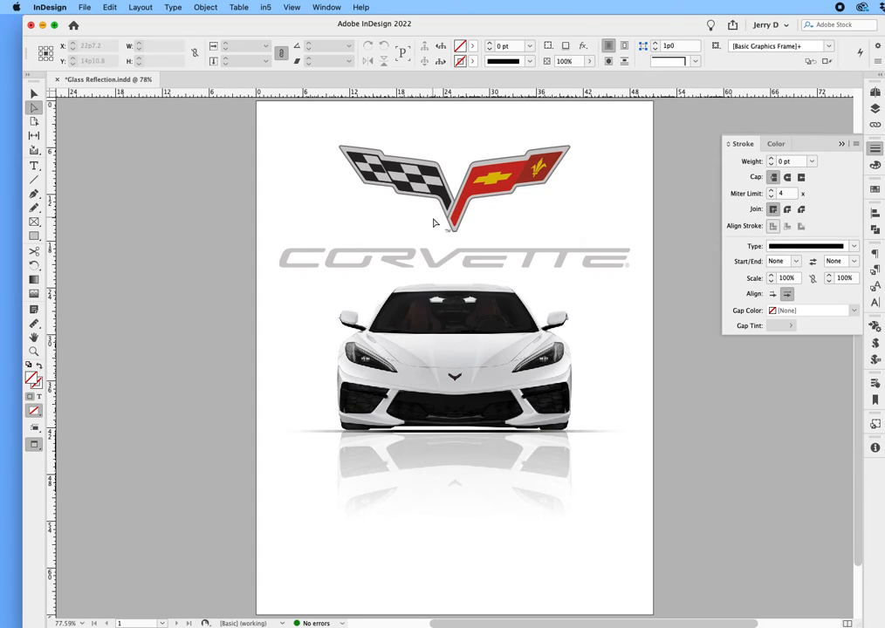
click(298, 8)
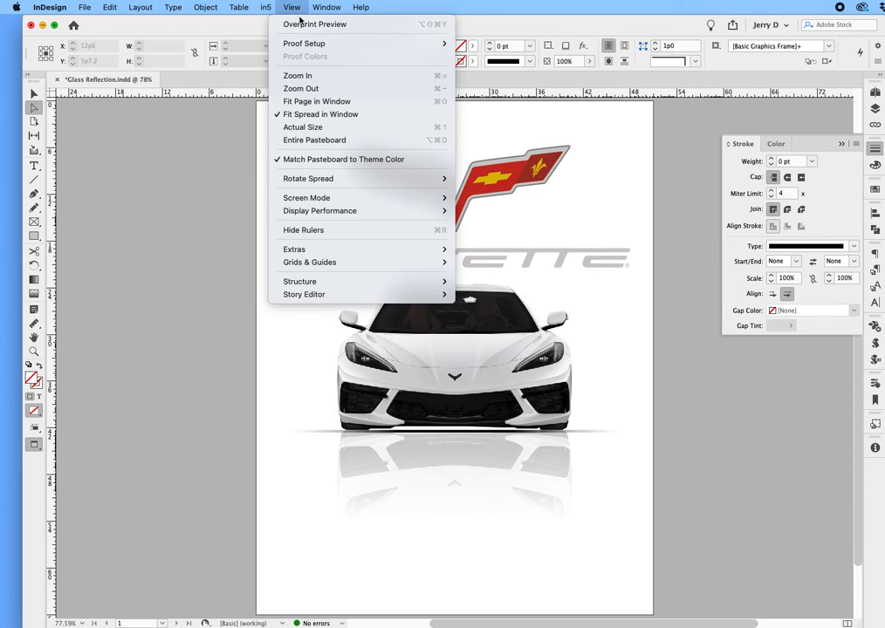
mouse_move(319, 210)
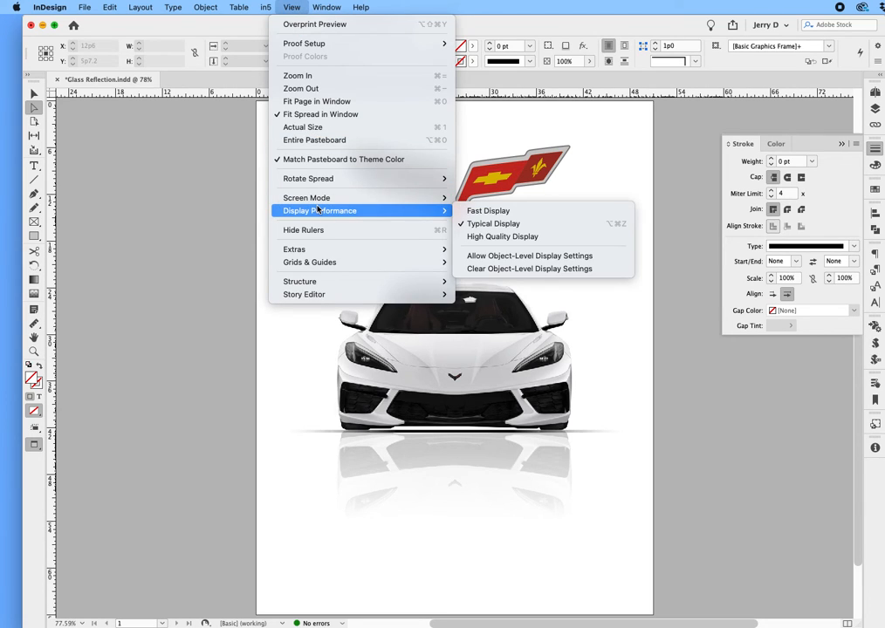
click(486, 237)
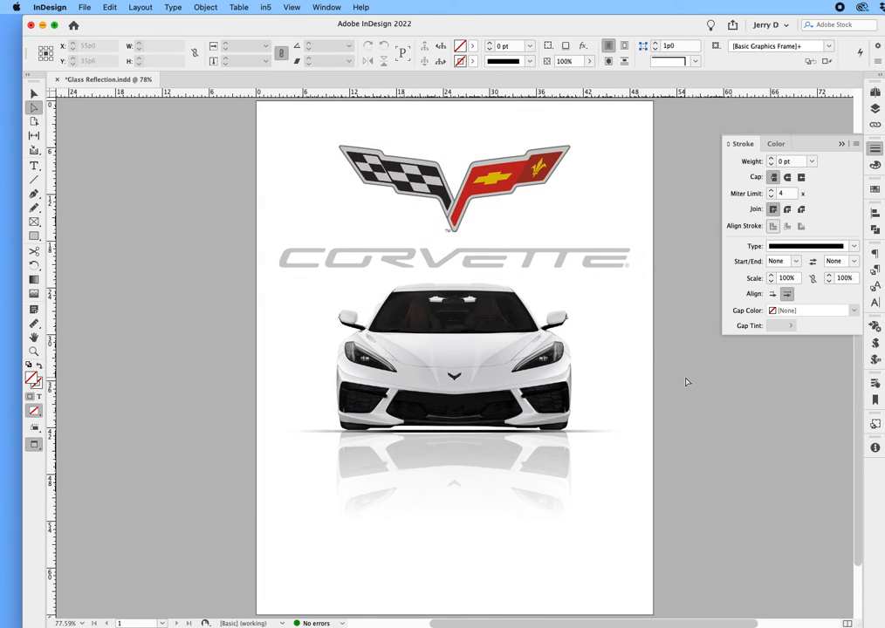